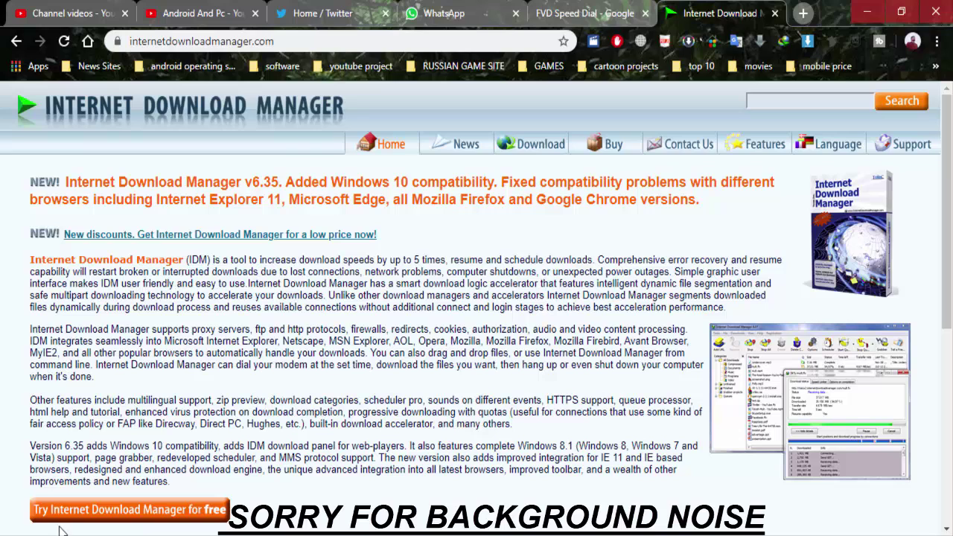
pyautogui.click(72, 513)
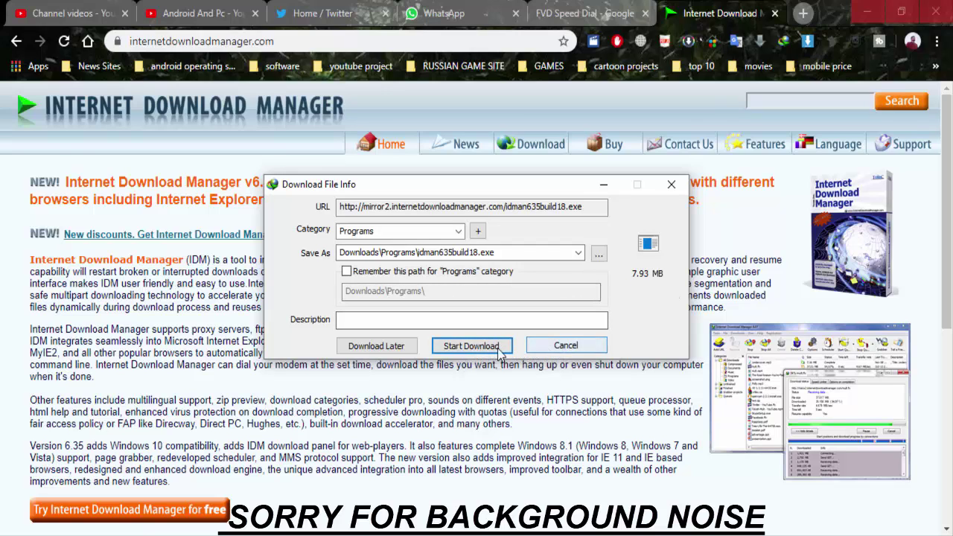
pyautogui.click(549, 350)
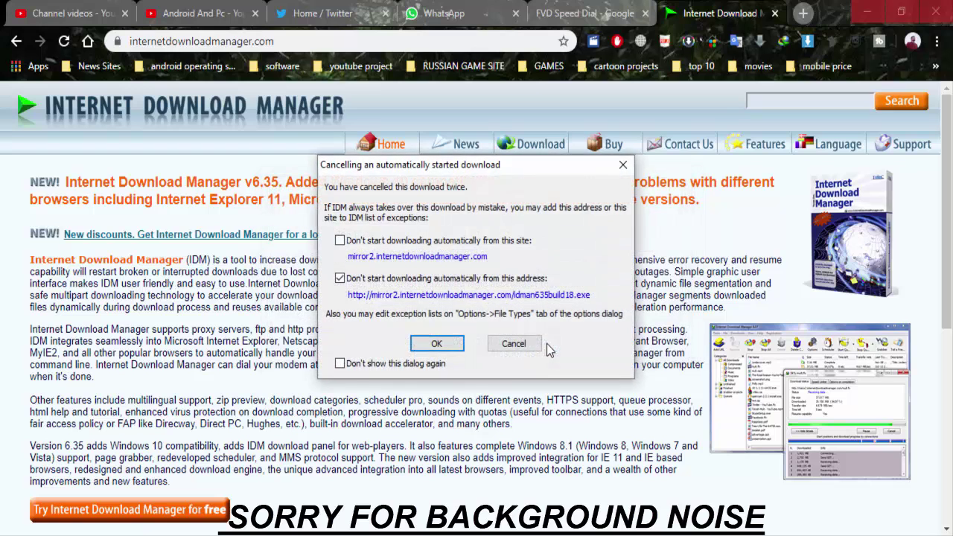
pyautogui.click(513, 342)
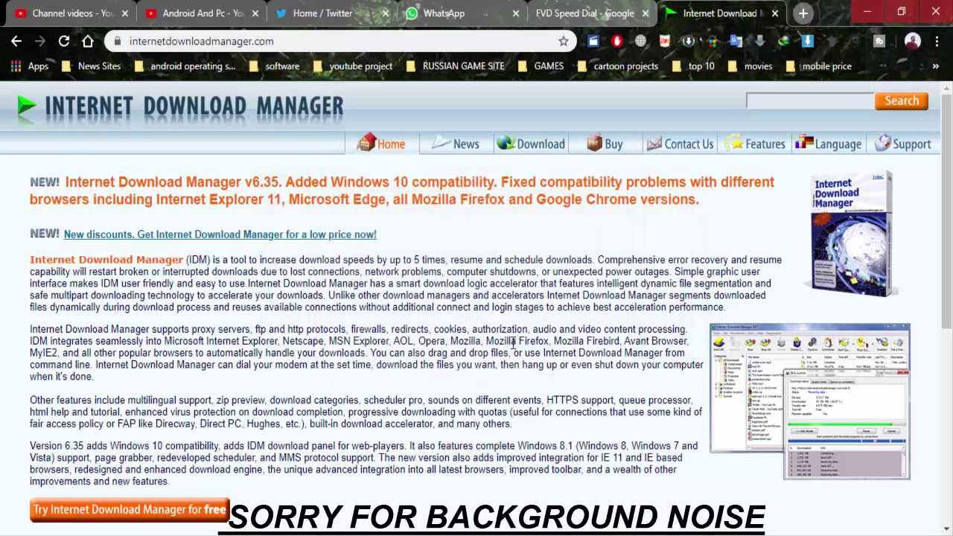
pyautogui.click(775, 14)
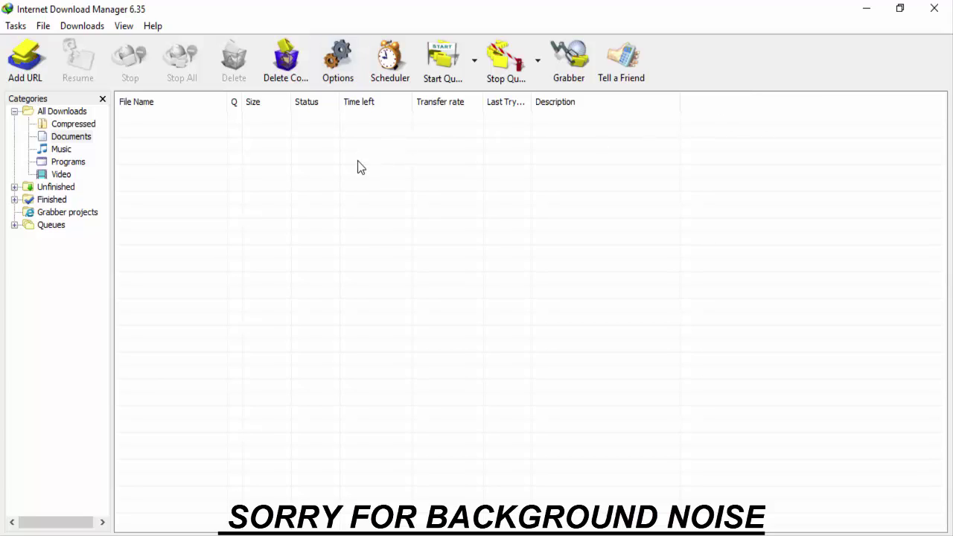
pyautogui.click(86, 25)
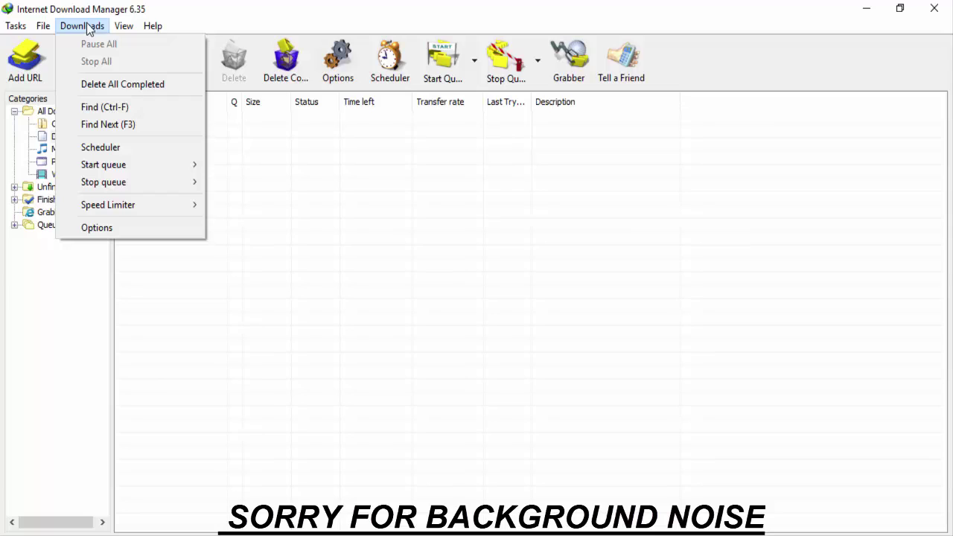
pyautogui.click(416, 216)
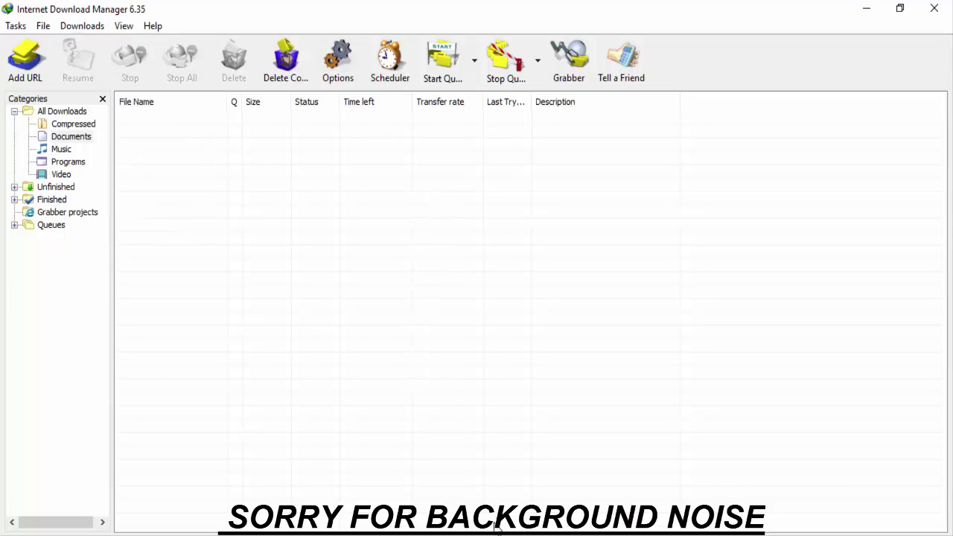
pyautogui.hotkey('alt', 'Tab')
pyautogui.hotkey('alt', 'Tab')
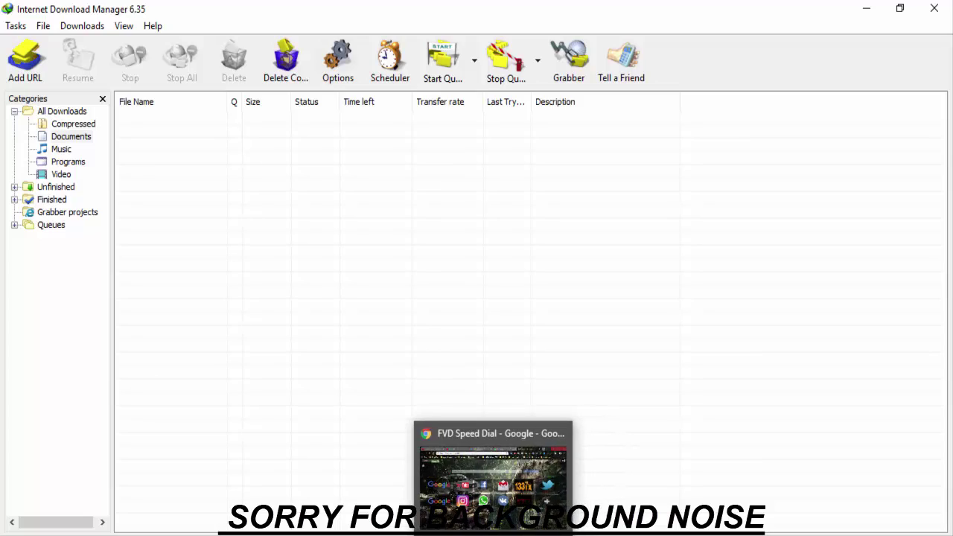
pyautogui.click(492, 534)
pyautogui.hotkey('alt', 'Tab')
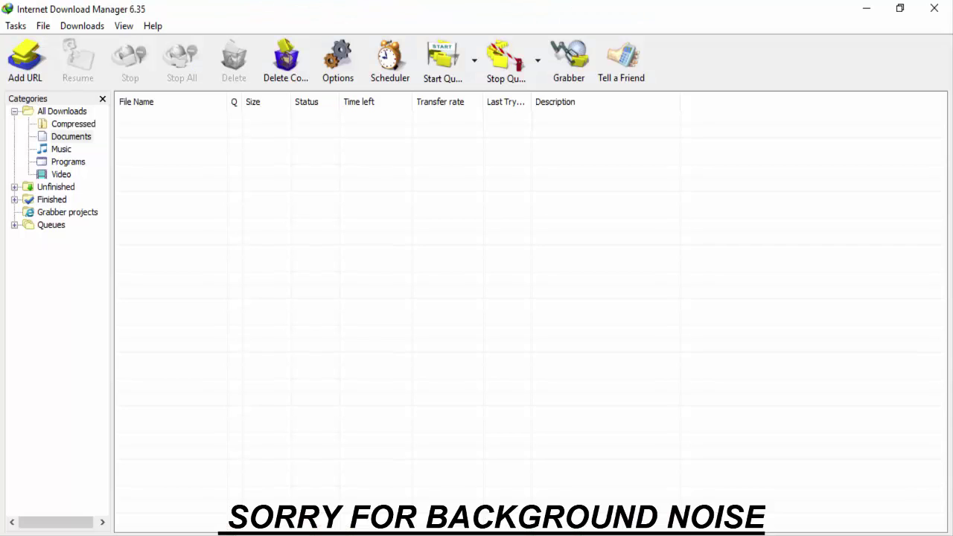
pyautogui.moveTo(530, 534)
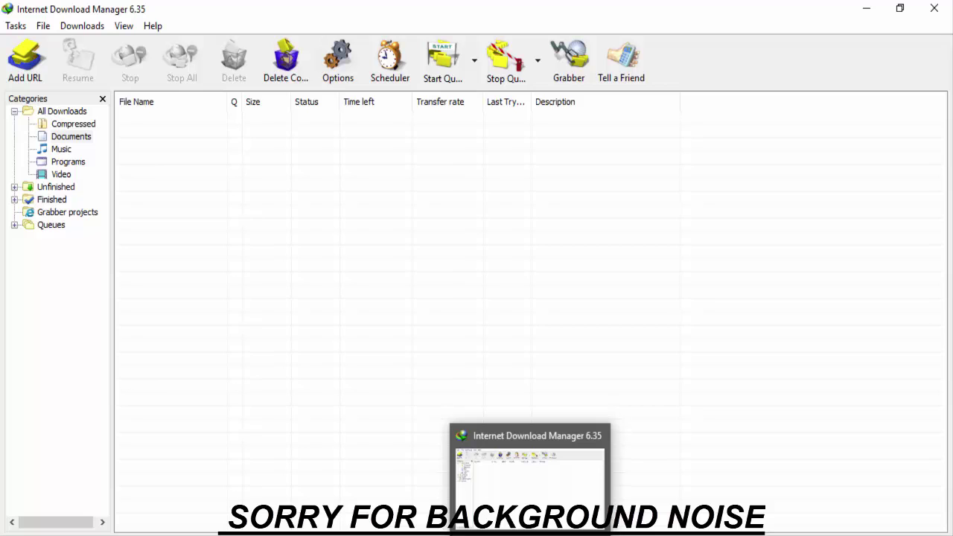
pyautogui.click(530, 534)
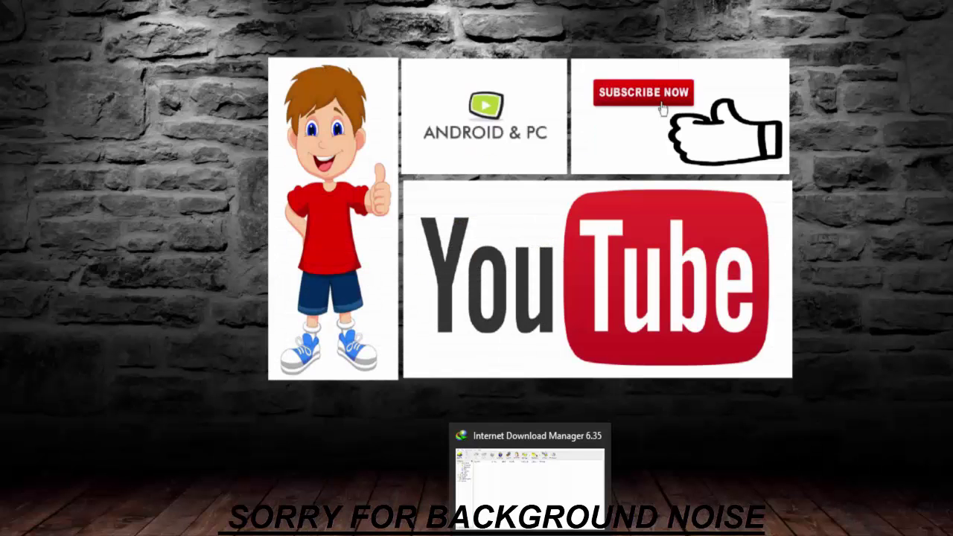
pyautogui.click(504, 492)
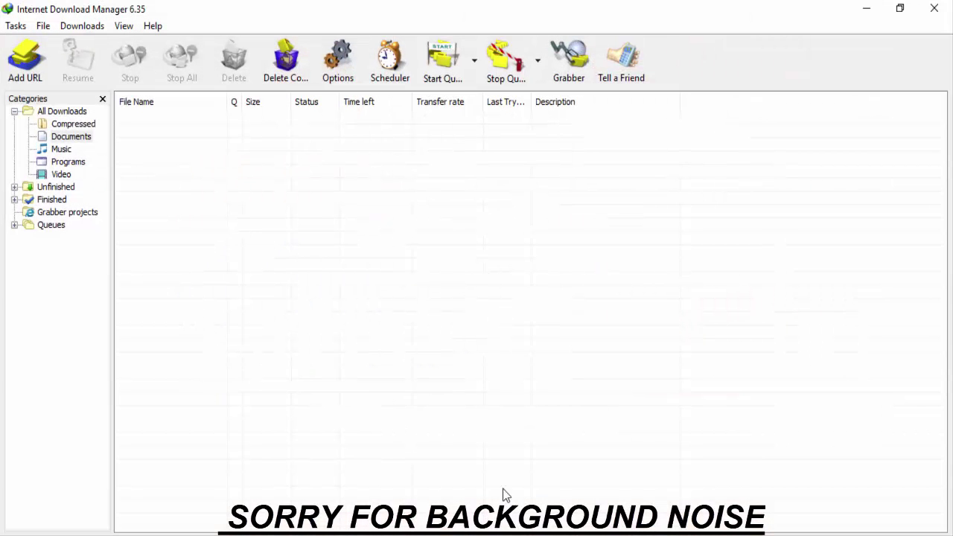
# Open the Internet Download Manager options, review the General browser integration settings and accept them
pyautogui.click(86, 31)
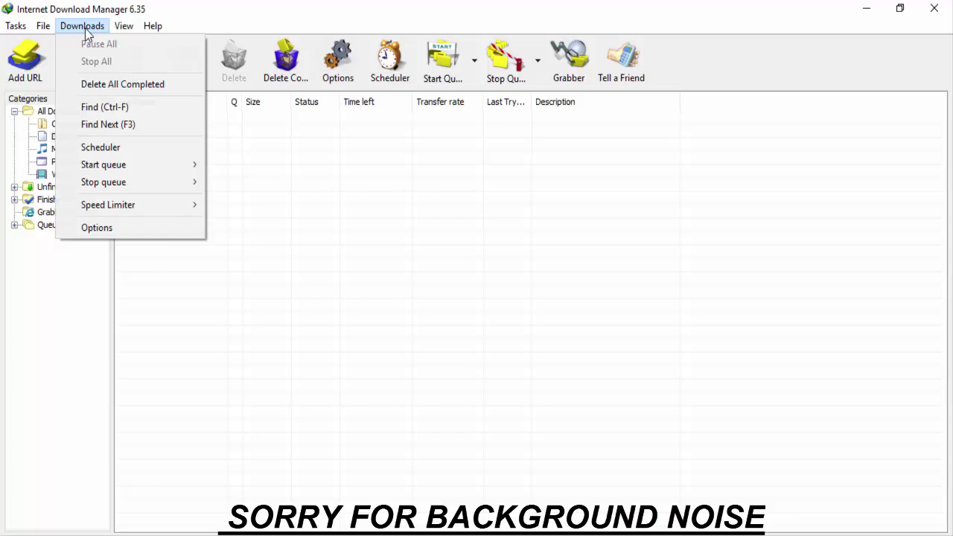
pyautogui.click(114, 227)
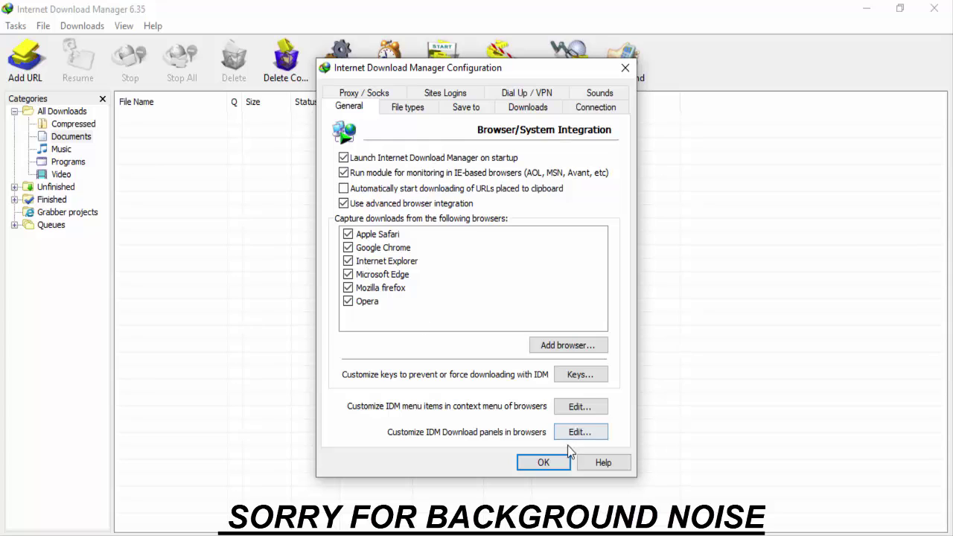
pyautogui.click(543, 463)
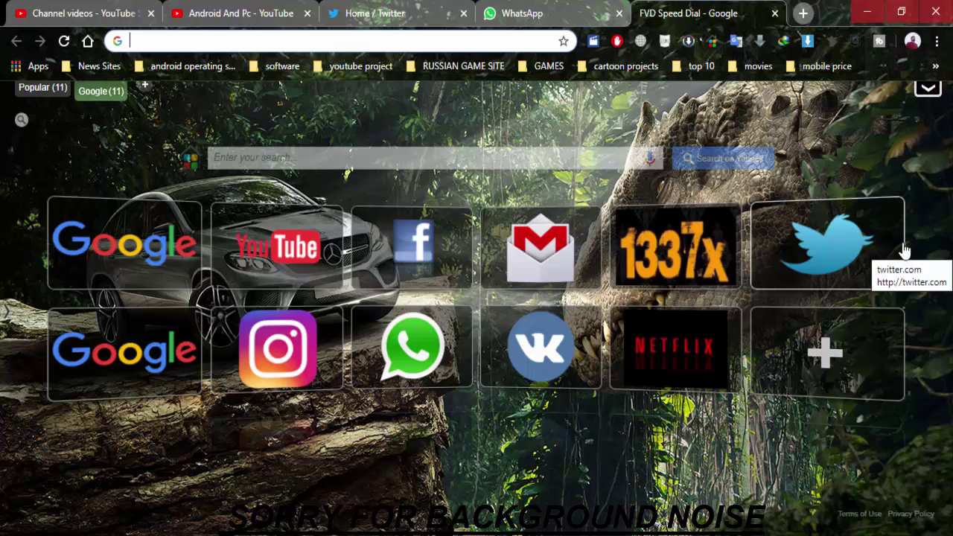
# Switch to Chrome, open its Extensions page and locate the IDM Integration Module entry
pyautogui.click(936, 42)
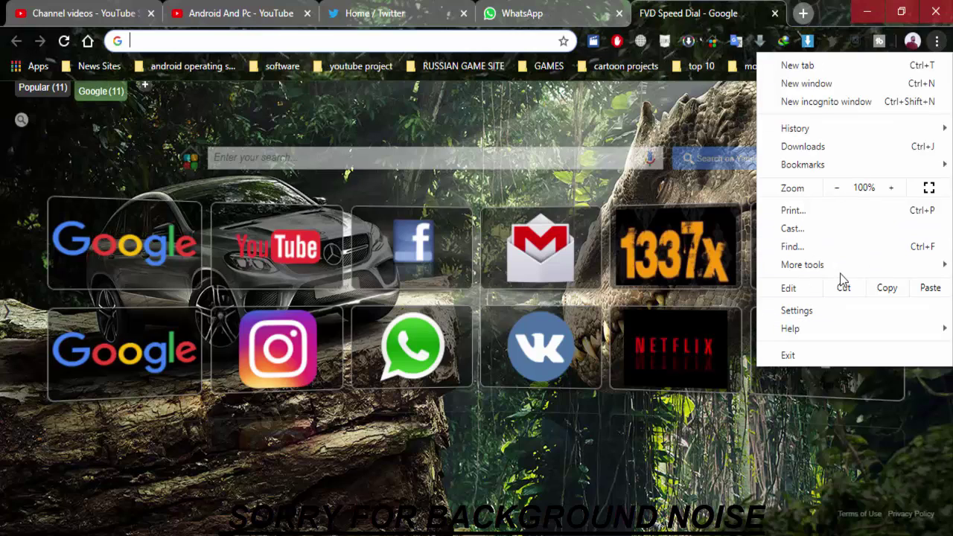
pyautogui.moveTo(871, 267)
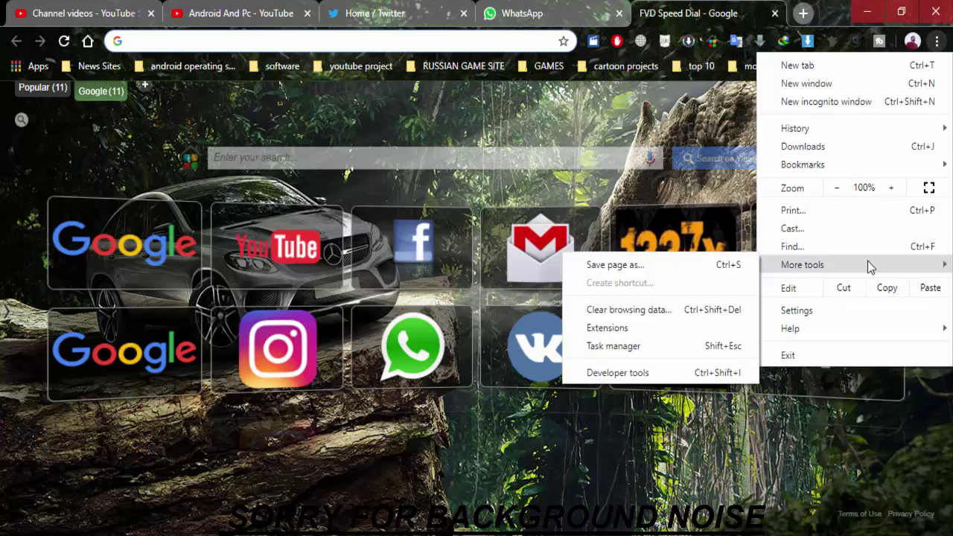
pyautogui.click(621, 328)
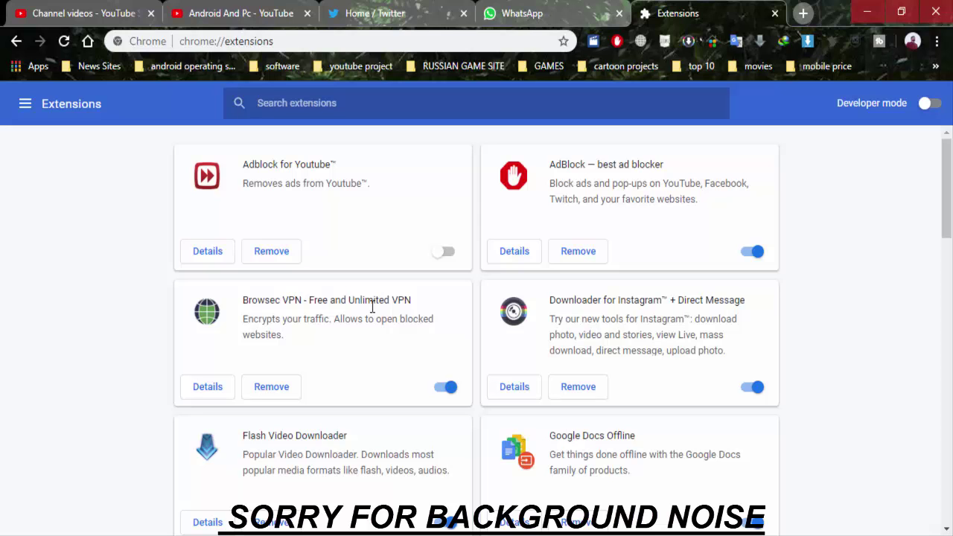
pyautogui.scroll(-3, 458, 289)
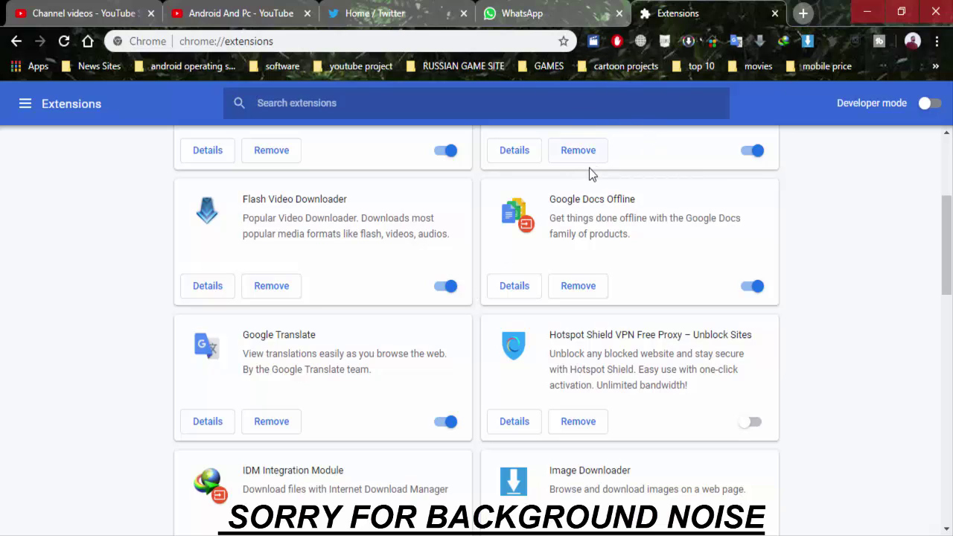
pyautogui.scroll(-11, 366, 263)
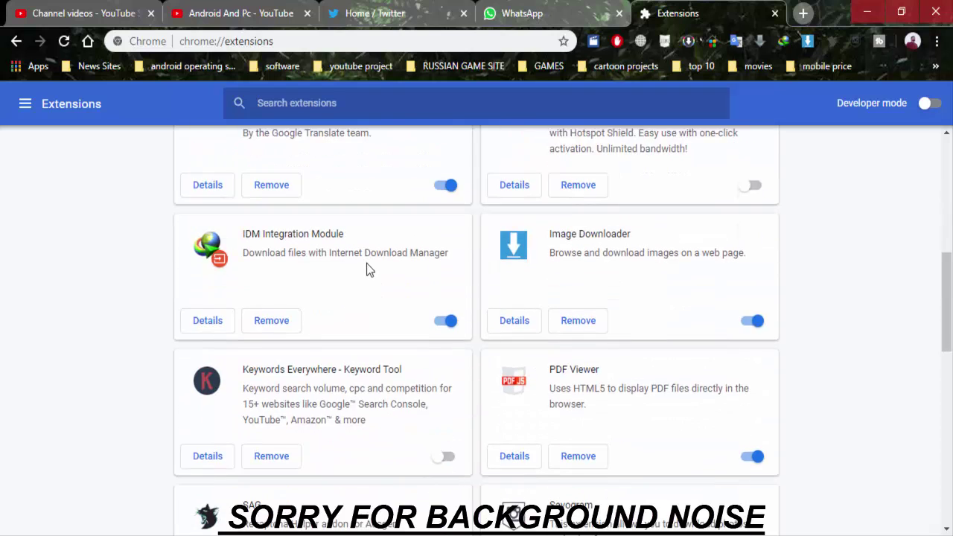
pyautogui.scroll(8, 367, 268)
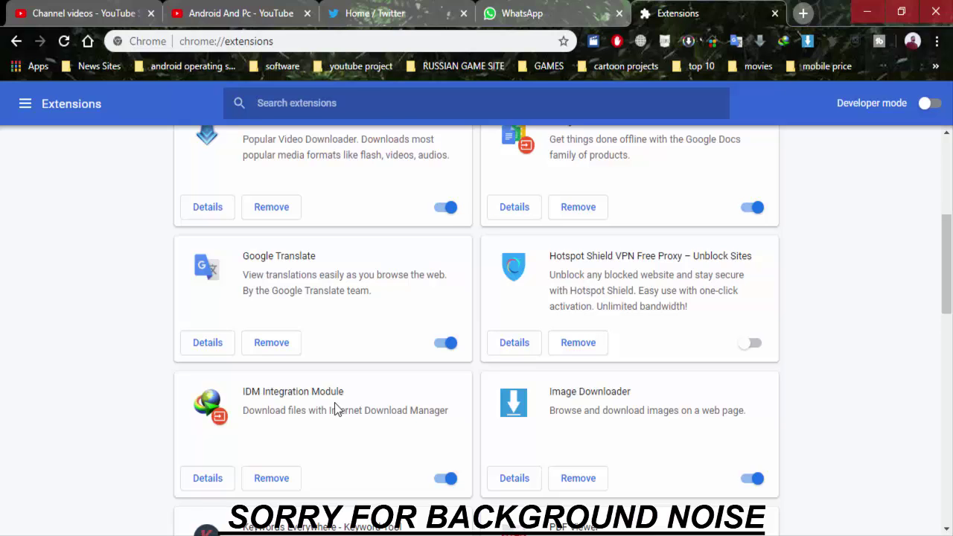
# Search Google in a new tab for "idm integration module chrome web store"
pyautogui.click(802, 13)
pyautogui.click(81, 263)
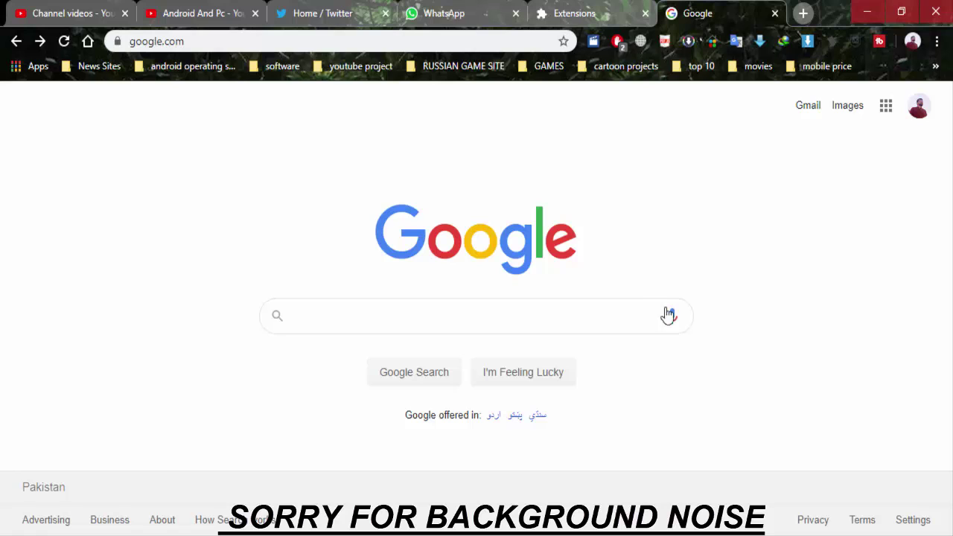
pyautogui.click(572, 313)
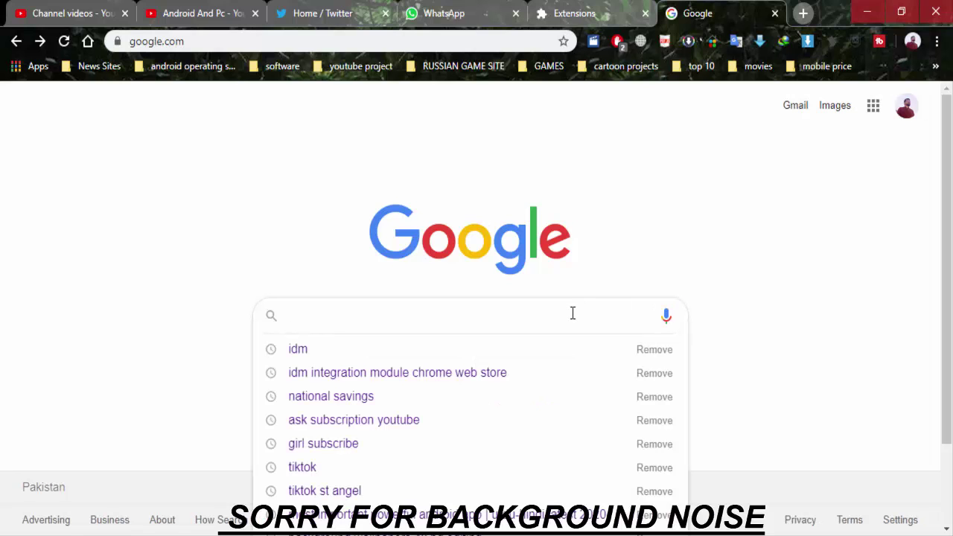
pyautogui.write('idm integration module chrome web store')
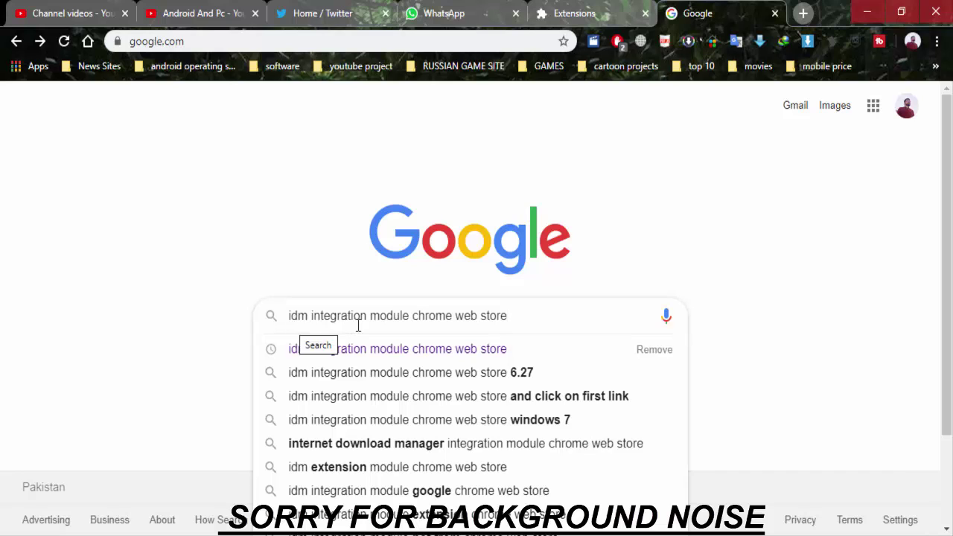
pyautogui.click(742, 329)
pyautogui.click(567, 308)
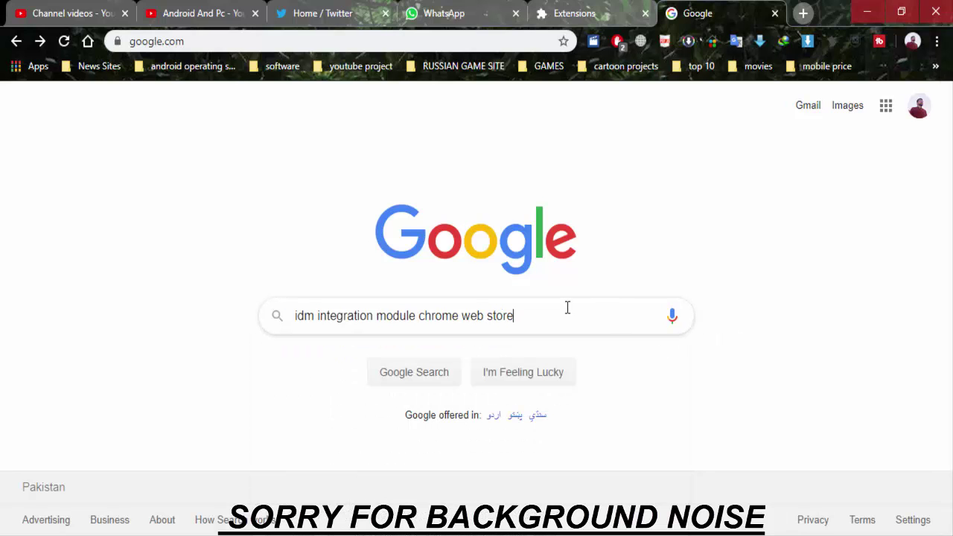
pyautogui.press('Return')
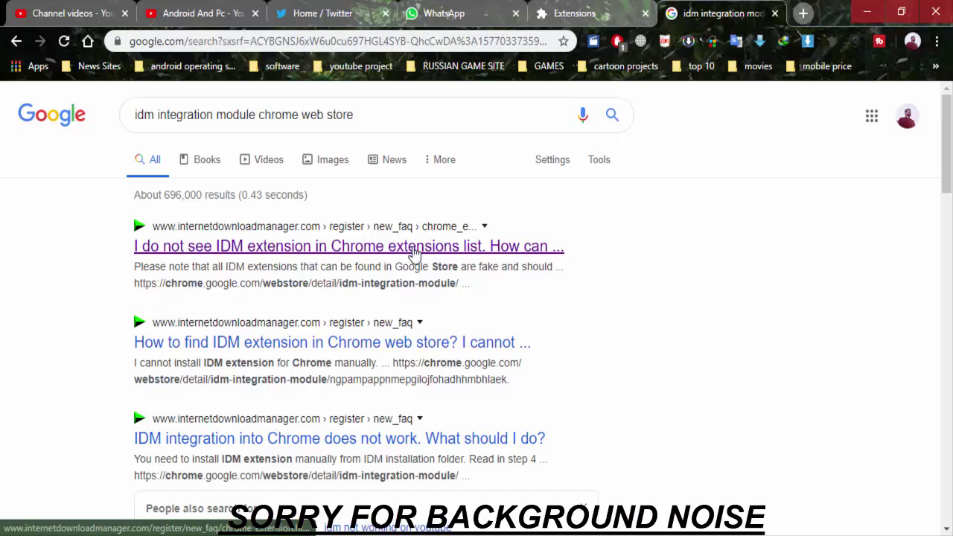
# Open the first IDM FAQ result and follow its direct Chrome Web Store link to view the IDM Integration Module page
pyautogui.click(237, 248)
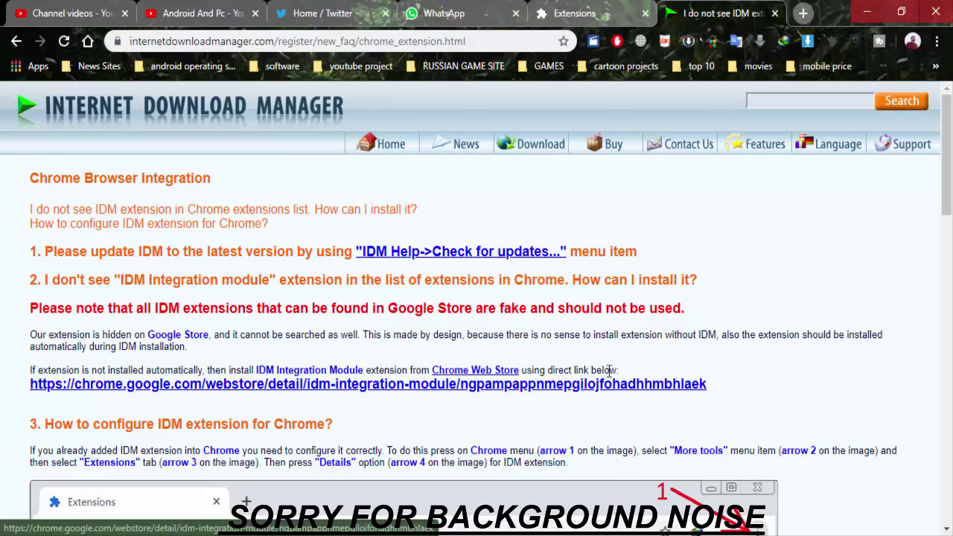
pyautogui.click(440, 390)
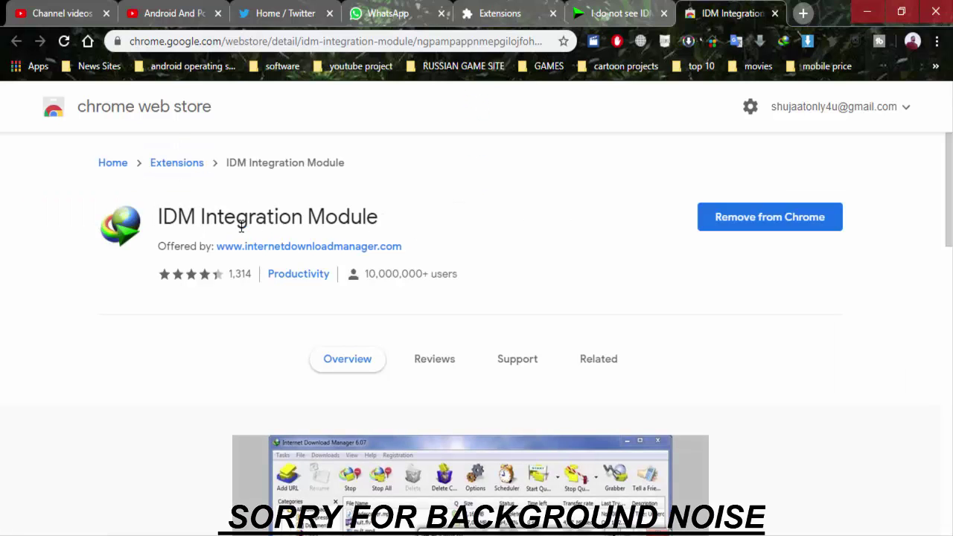
pyautogui.scroll(-1, 393, 271)
pyautogui.scroll(-5, 393, 270)
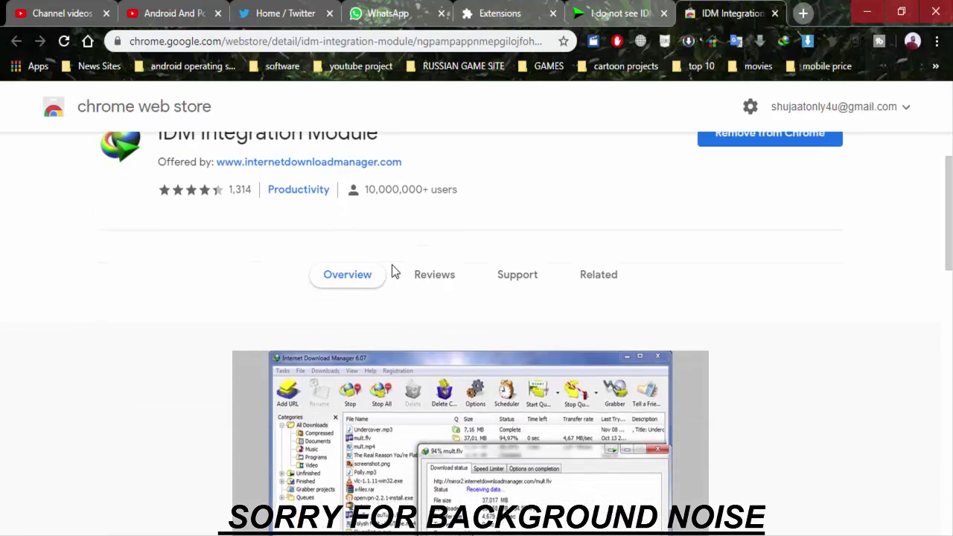
pyautogui.scroll(7, 393, 270)
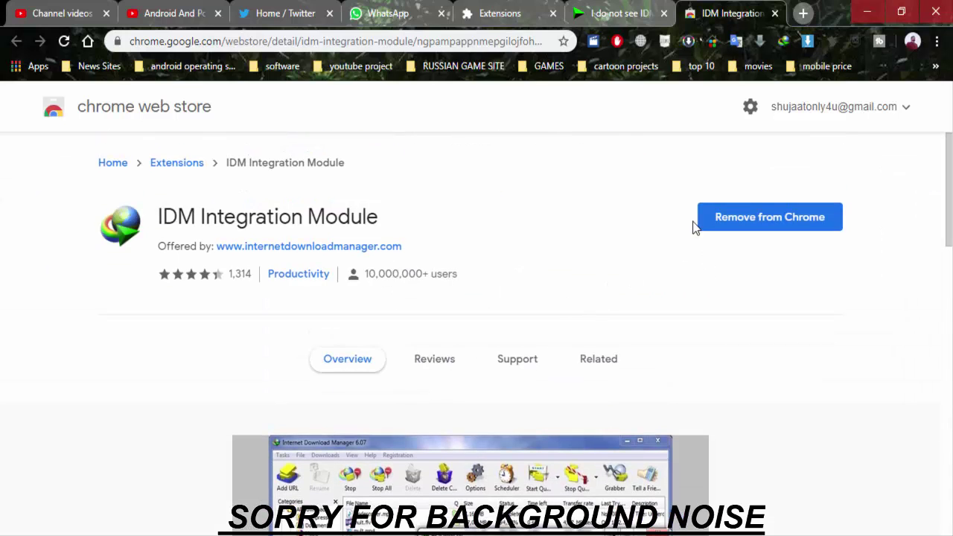
# Return to the Extensions page and turn the IDM Integration Module off and on again
pyautogui.click(499, 14)
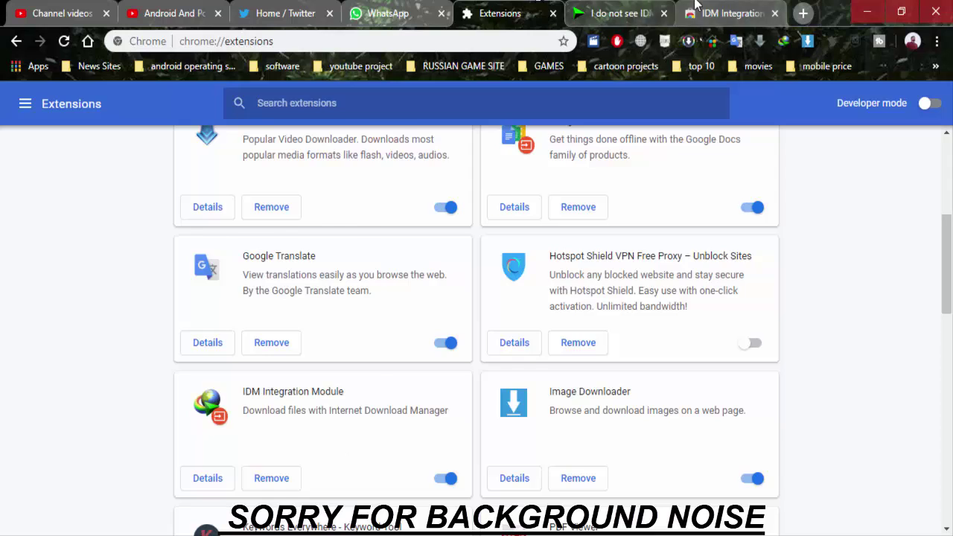
pyautogui.click(725, 13)
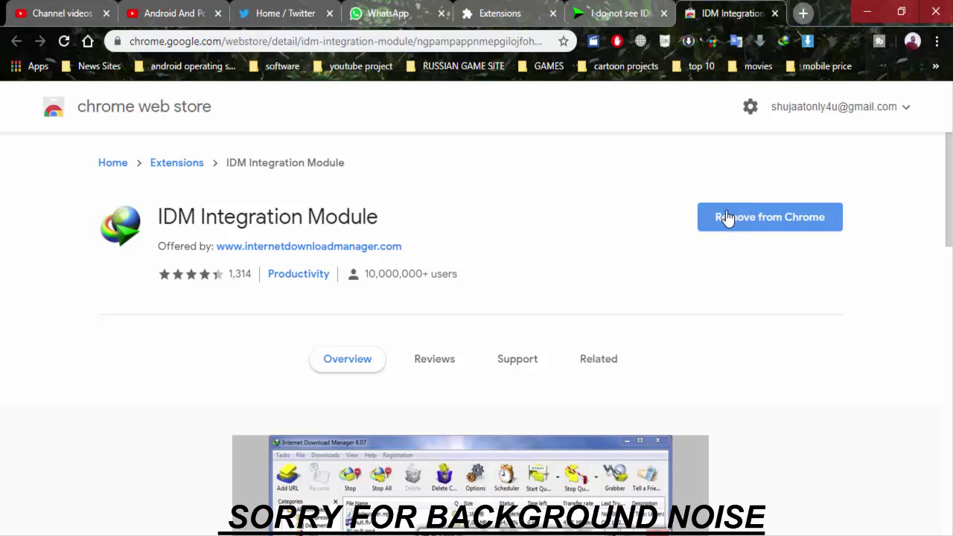
pyautogui.click(499, 14)
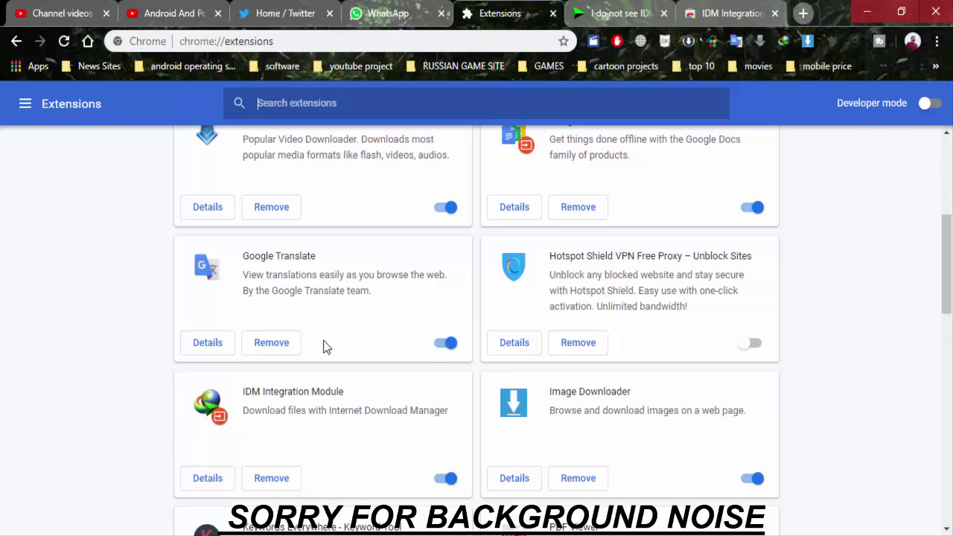
pyautogui.scroll(-1, 324, 344)
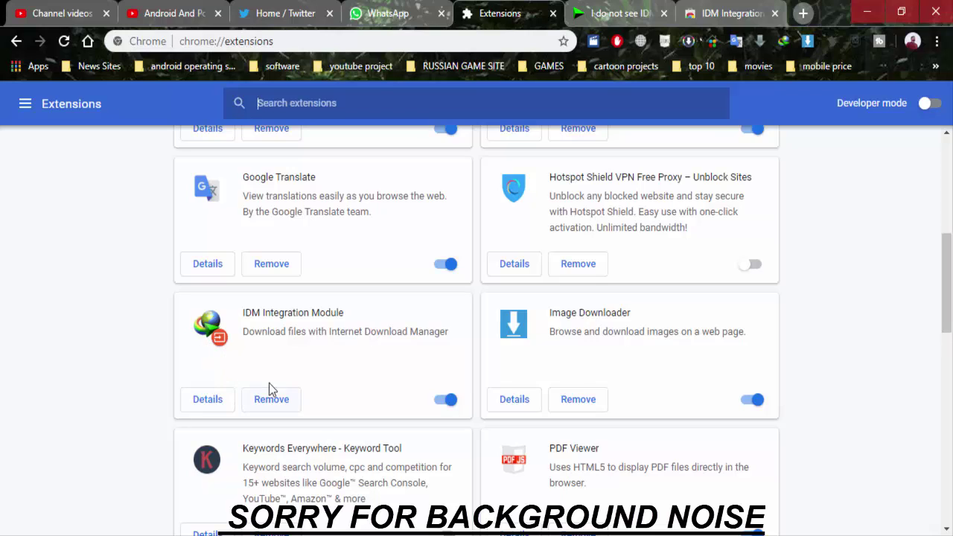
pyautogui.click(445, 402)
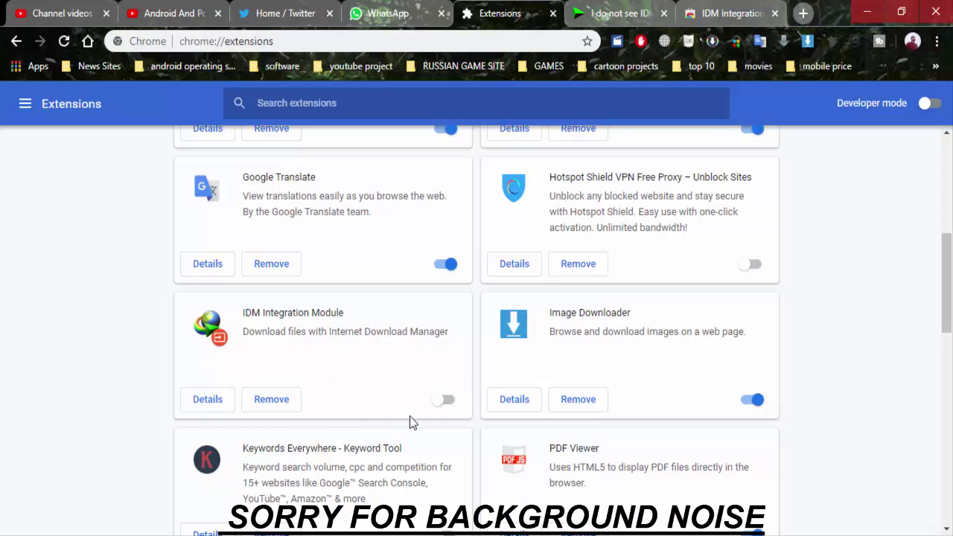
pyautogui.click(445, 402)
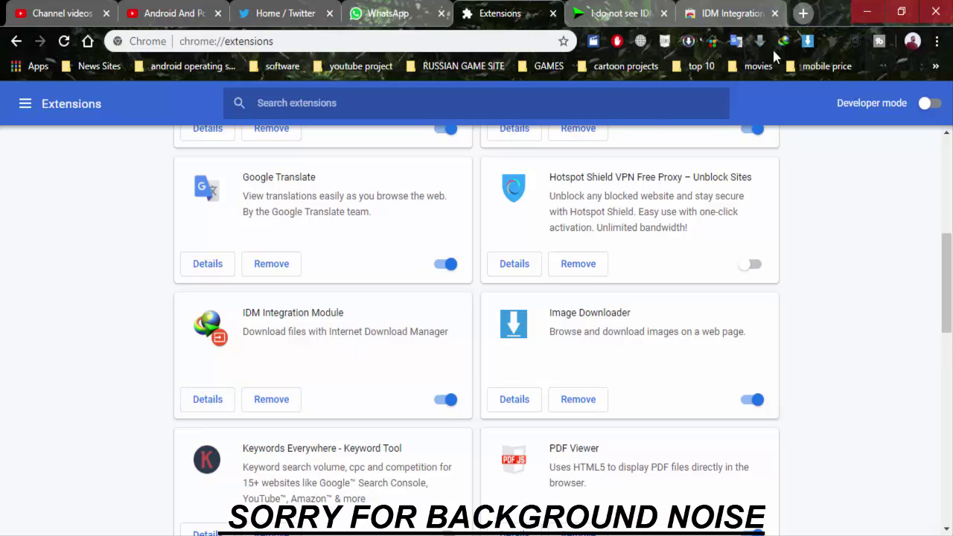
# Open the IDM Integration Module's details and review its permissions, site access, incognito and file URL access settings
pyautogui.click(208, 402)
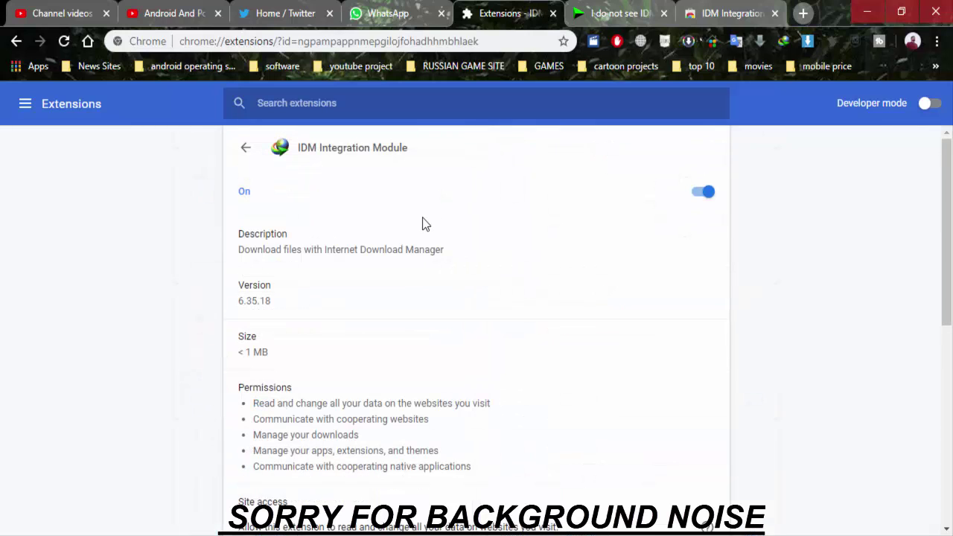
pyautogui.scroll(-3, 423, 223)
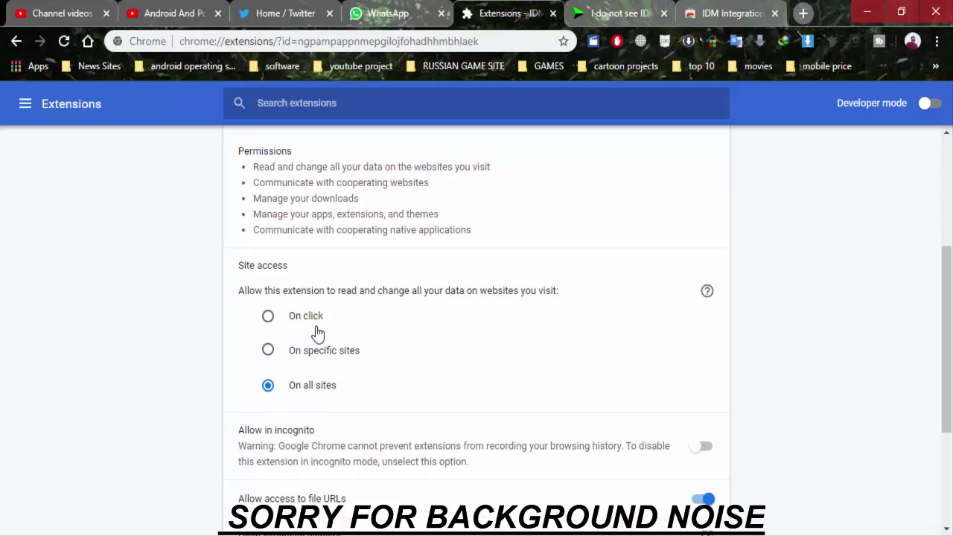
pyautogui.scroll(-2, 511, 347)
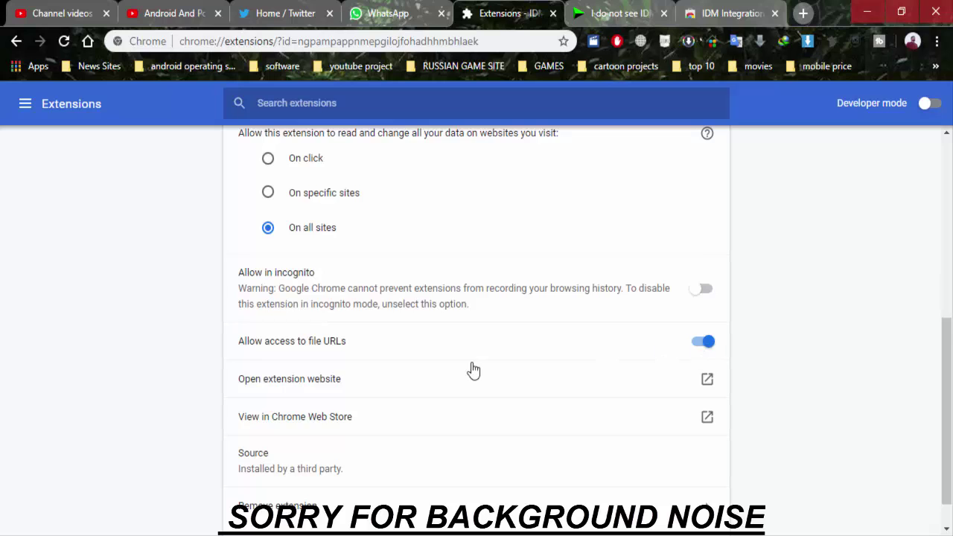
pyautogui.scroll(-1, 472, 370)
pyautogui.scroll(5, 472, 370)
pyautogui.scroll(1, 472, 370)
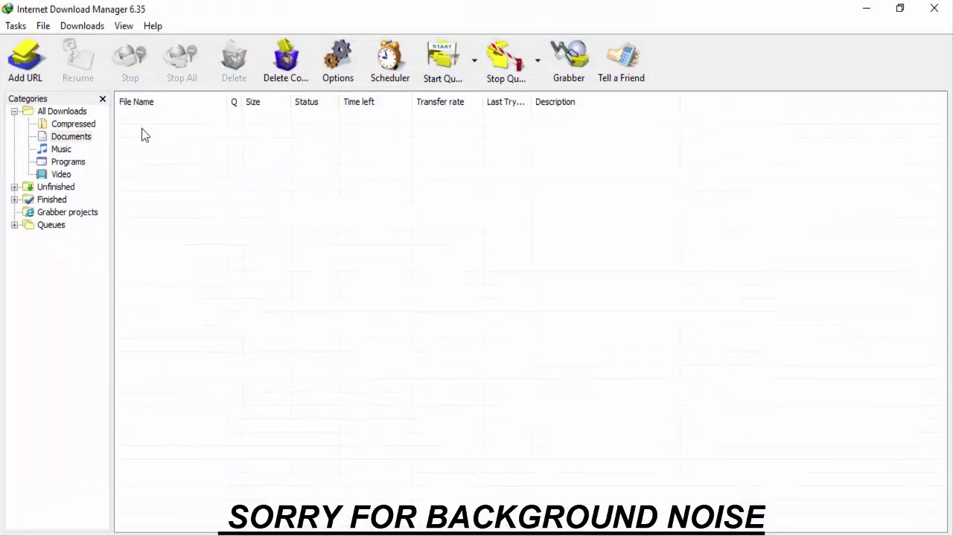
# Switch from Internet Download Manager back to Chrome and show the IDM FAQ page on Chrome browser integration
pyautogui.hotkey('alt', 'Tab')
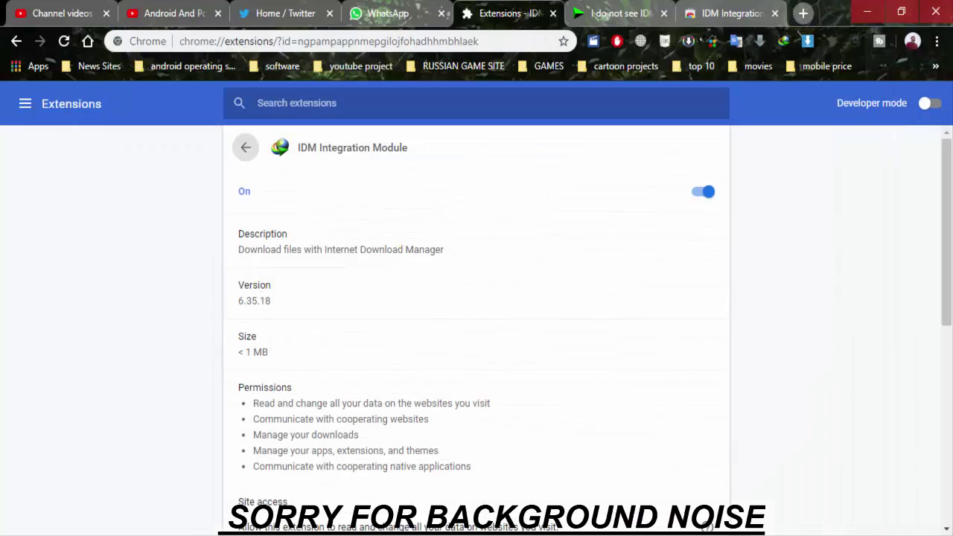
pyautogui.click(618, 13)
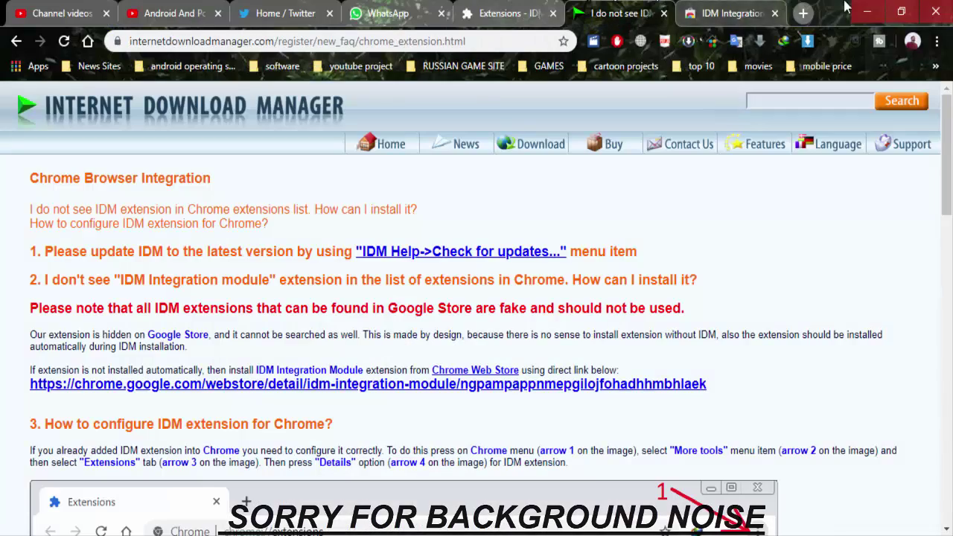